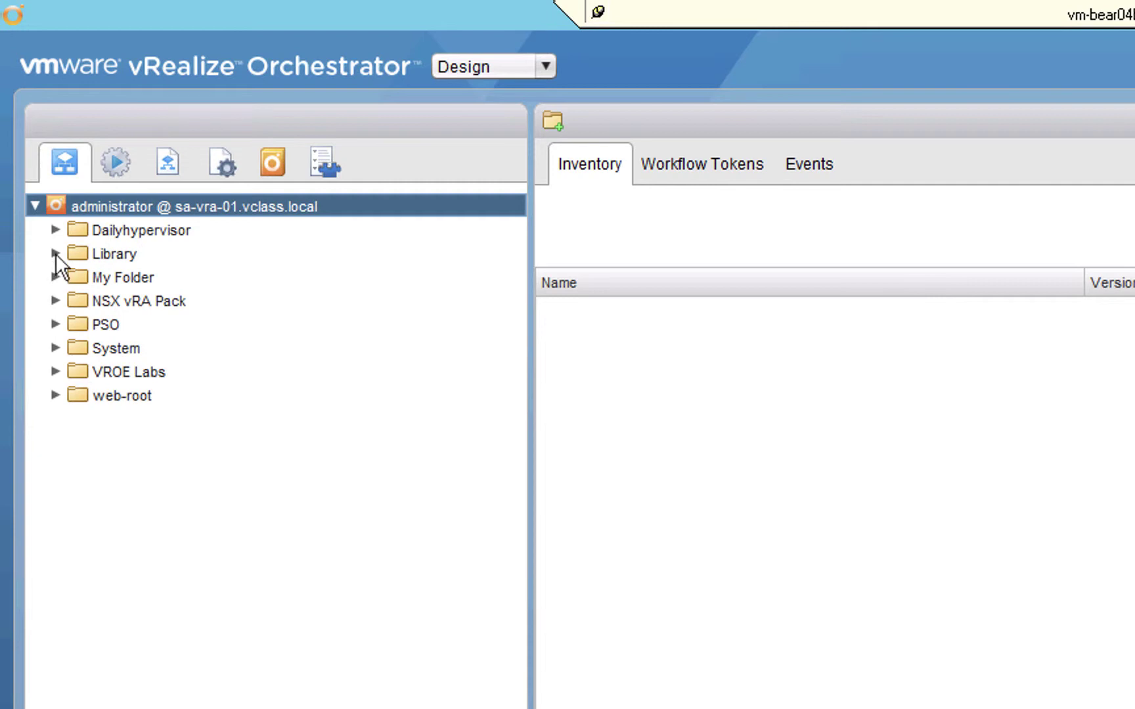
Open the Create simple virtual machine workflow from Library > vCenter > Virtual Machine management > Basic
{"action": "left_click", "coordinate": [56, 254]}
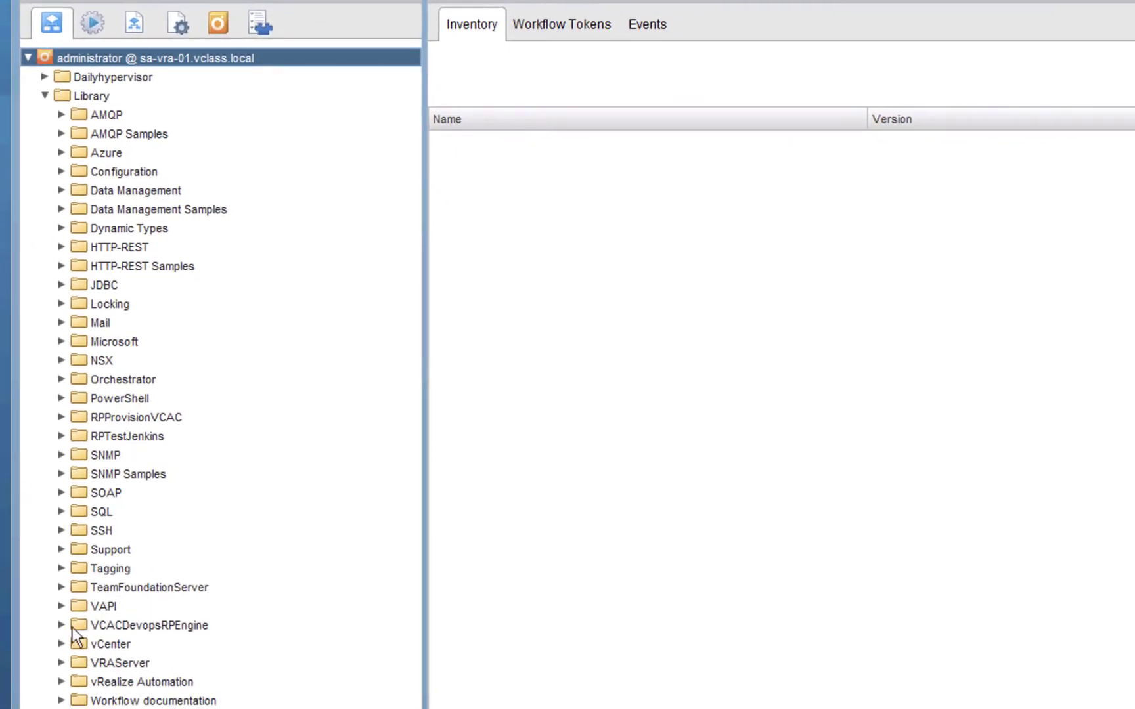
{"action": "left_click", "coordinate": [60, 643]}
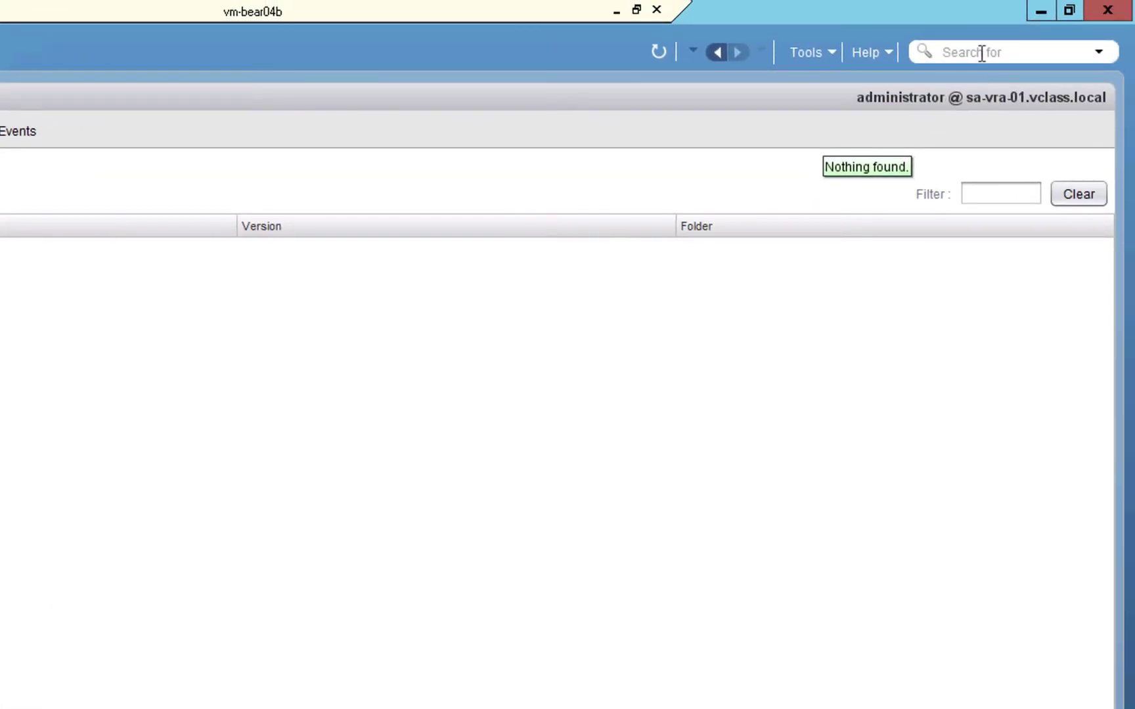
{"action": "left_click", "coordinate": [827, 52]}
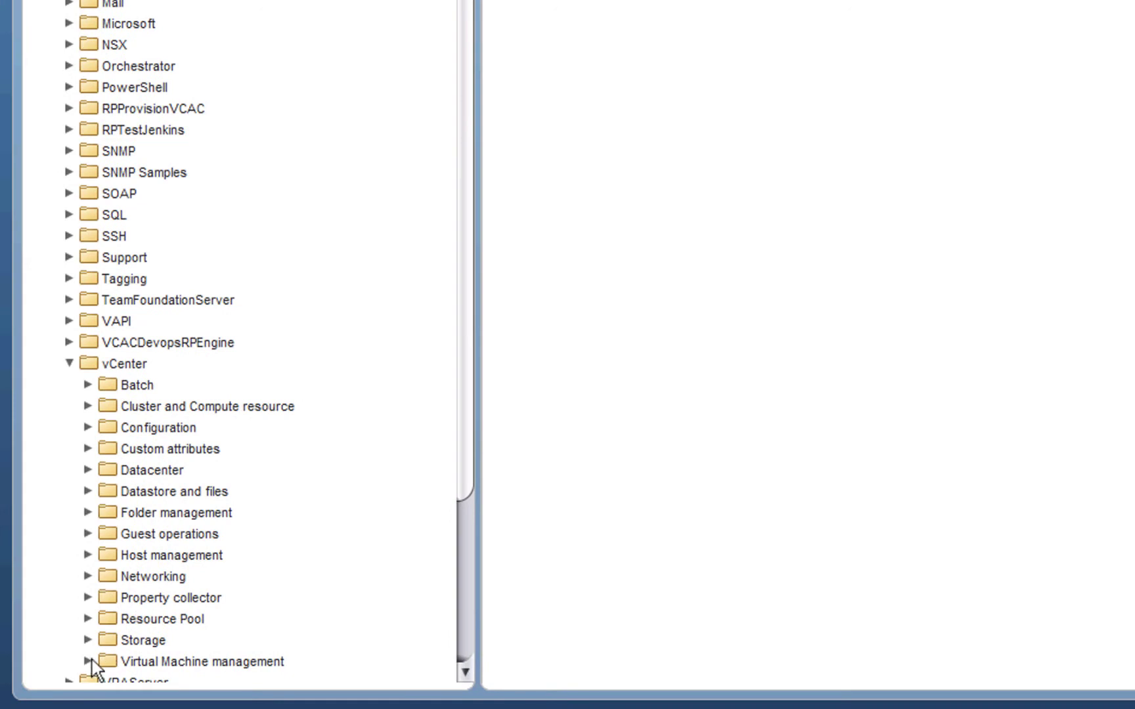
{"action": "left_click", "coordinate": [75, 668]}
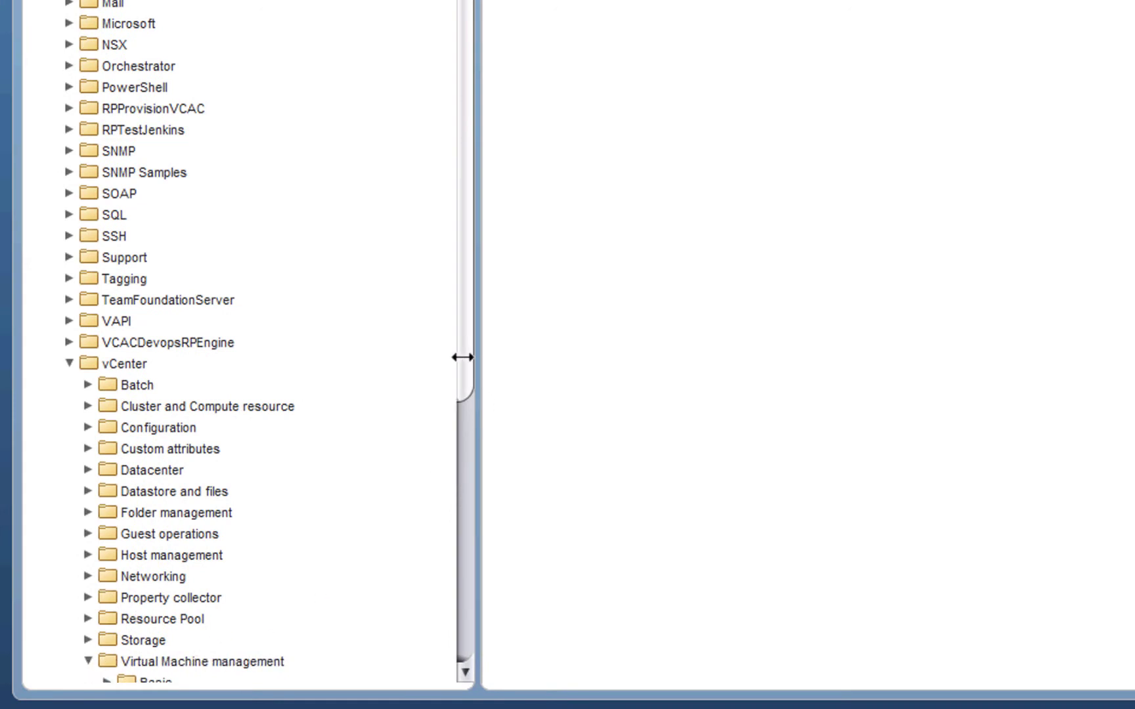
{"action": "left_click_drag", "start_coordinate": [464, 368], "coordinate": [472, 597]}
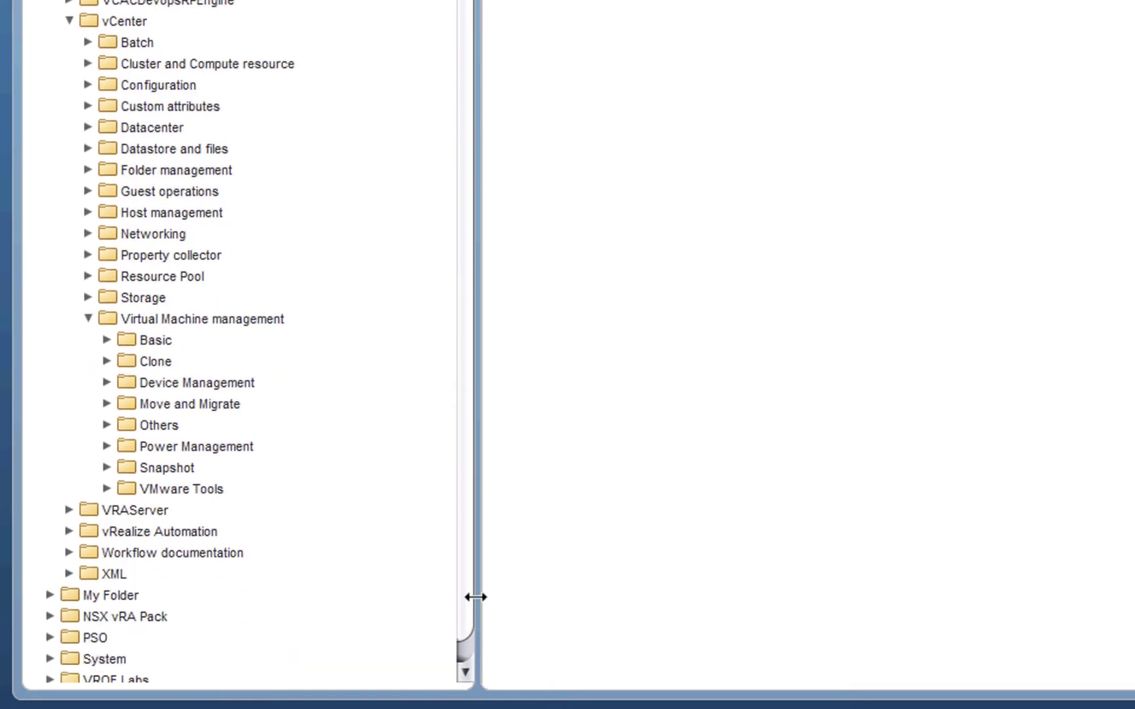
{"action": "left_click", "coordinate": [107, 340]}
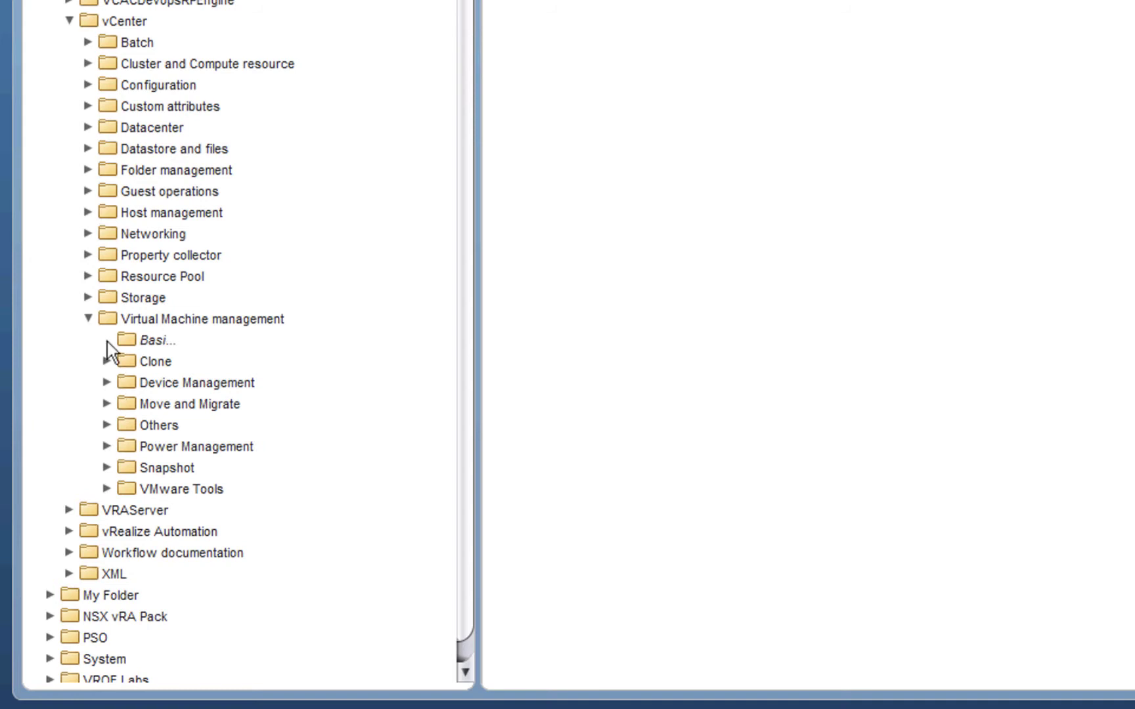
{"action": "left_click", "coordinate": [174, 409]}
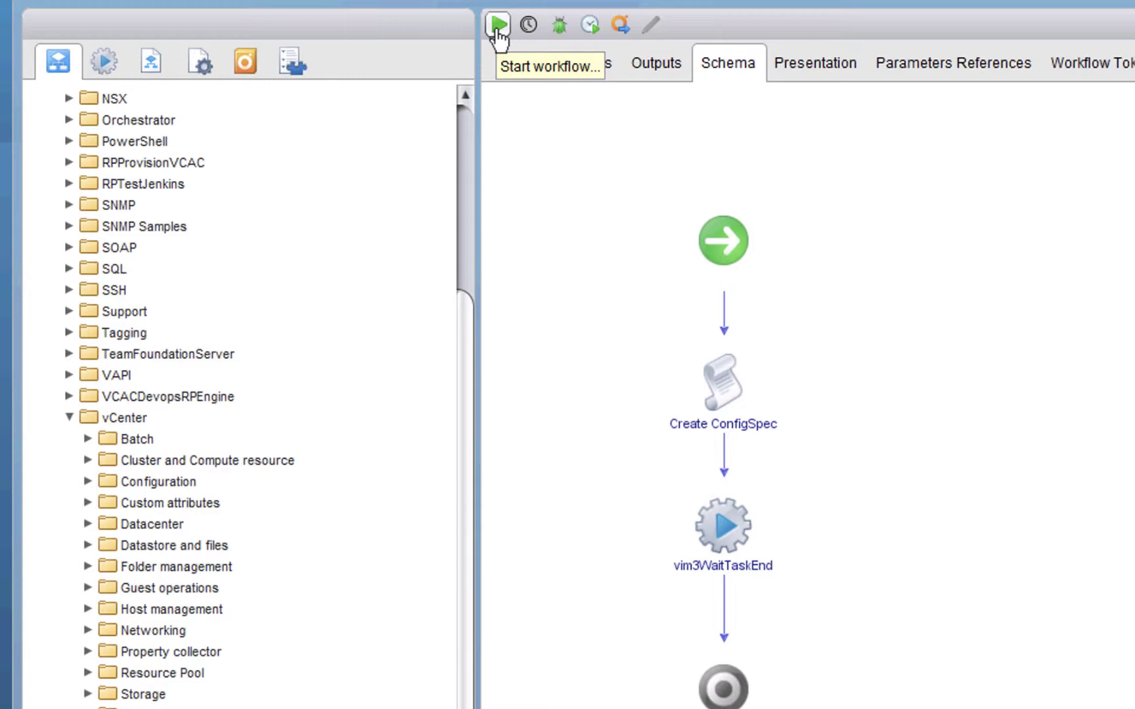
Switch to the web-based vRealize Orchestrator client and look through the cards in its workflow library
{"action": "key", "text": "alt+Tab"}
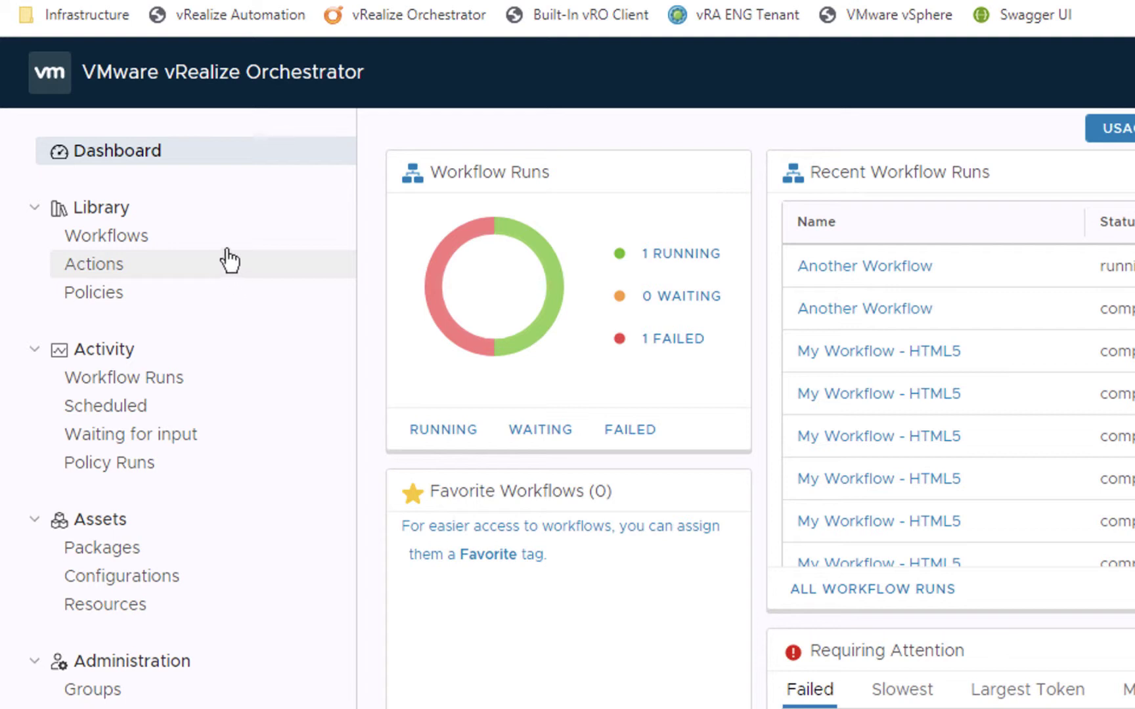
{"action": "left_click", "coordinate": [138, 250]}
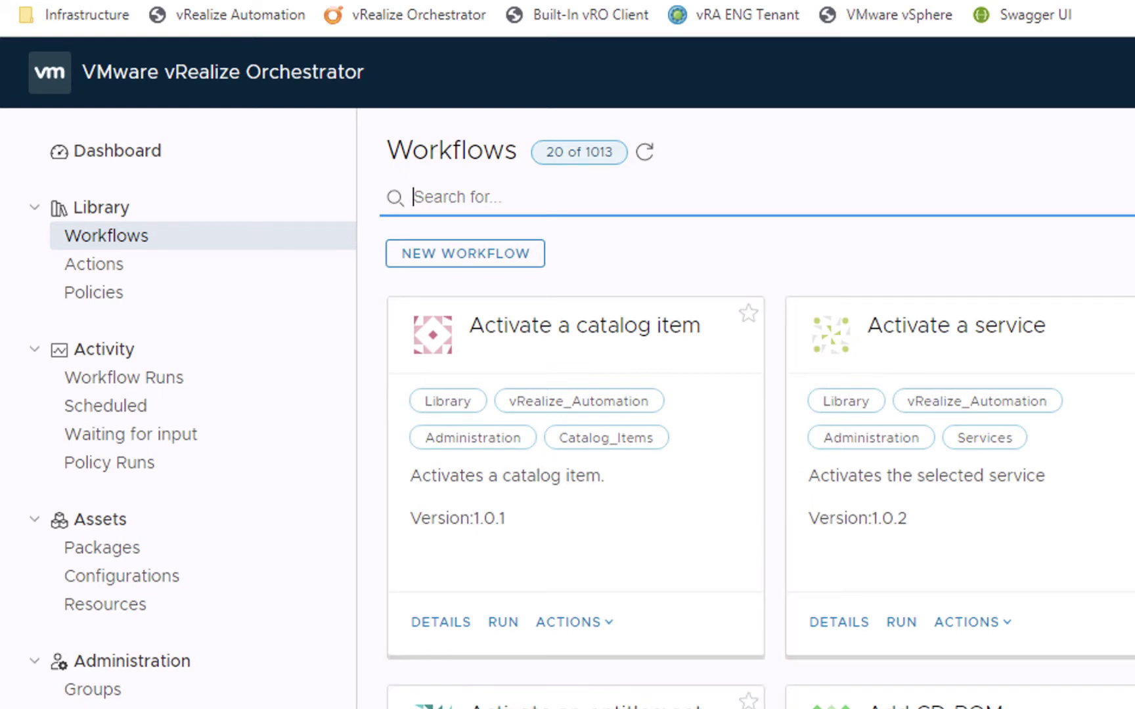
{"action": "scroll", "coordinate": [760, 402], "scroll_direction": "down", "scroll_amount": 20}
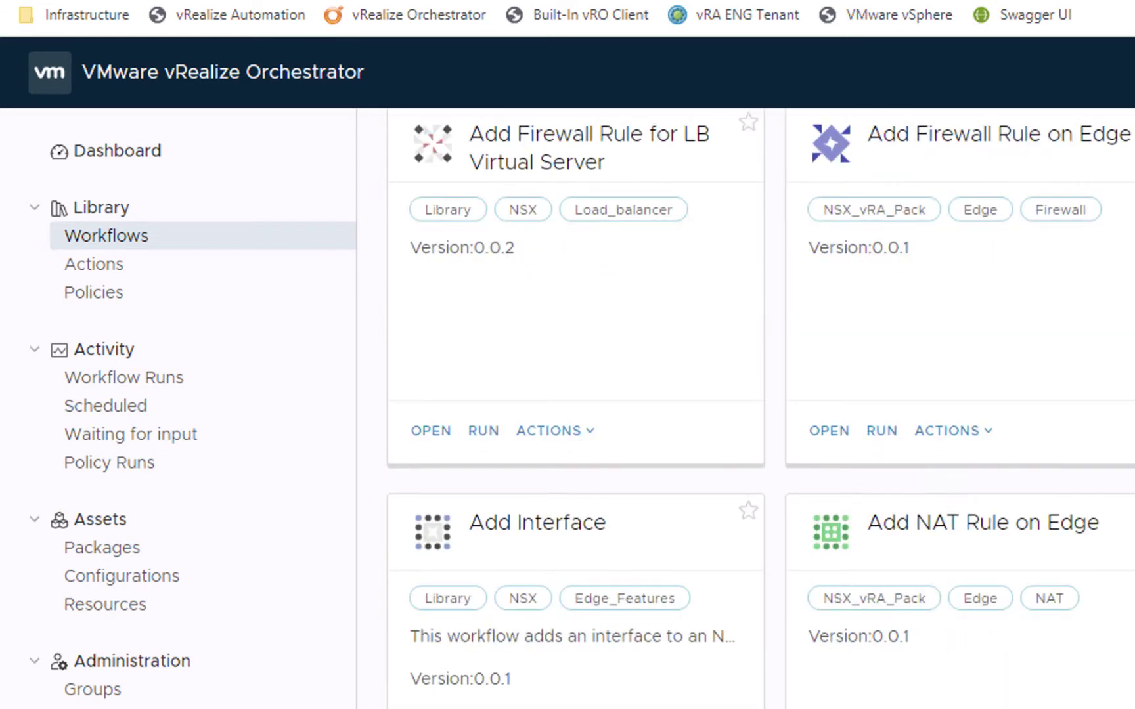
{"action": "scroll", "coordinate": [761, 407], "scroll_direction": "down", "scroll_amount": 7}
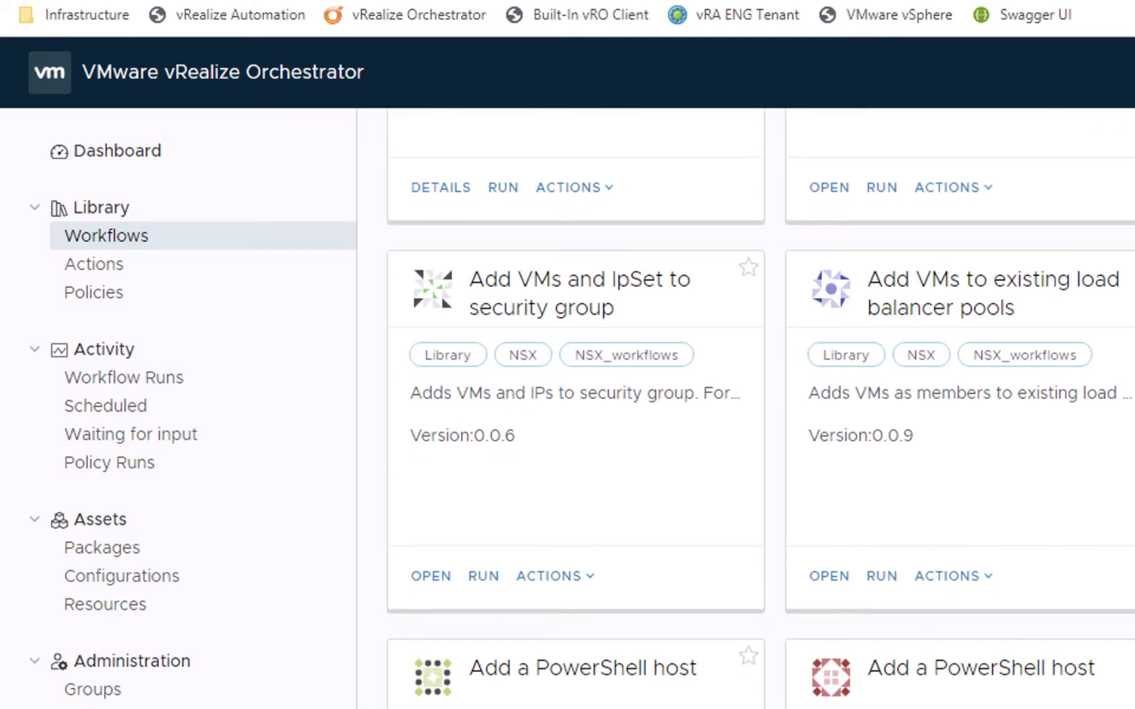
{"action": "scroll", "coordinate": [761, 403], "scroll_direction": "down", "scroll_amount": 20}
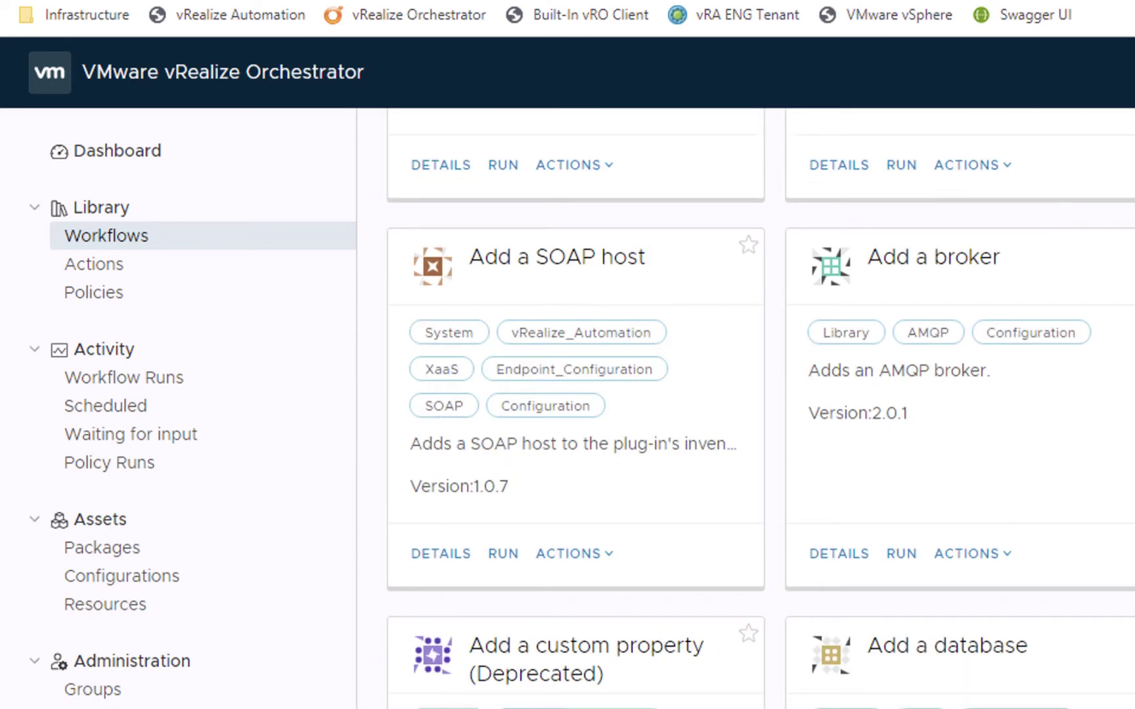
{"action": "scroll", "coordinate": [760, 402], "scroll_direction": "up", "scroll_amount": 20}
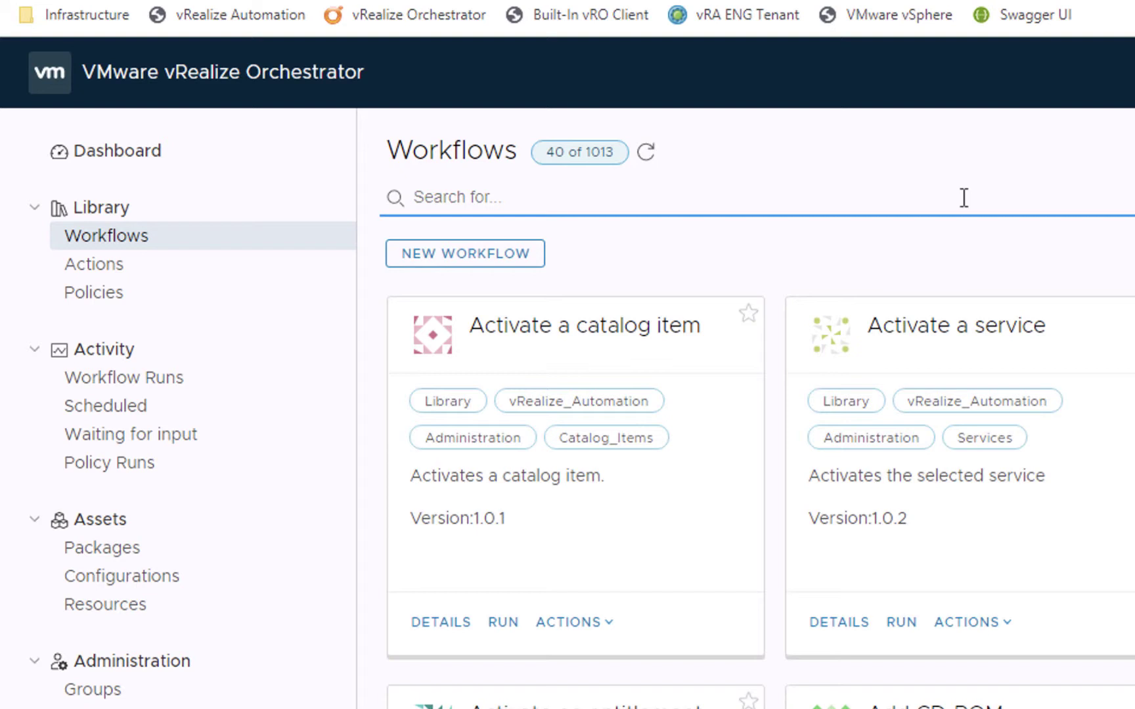
Search the workflows for "Create simple virtual" and compare the match with the workflow open in the legacy Orchestrator client
{"action": "type", "text": "Create simple "}
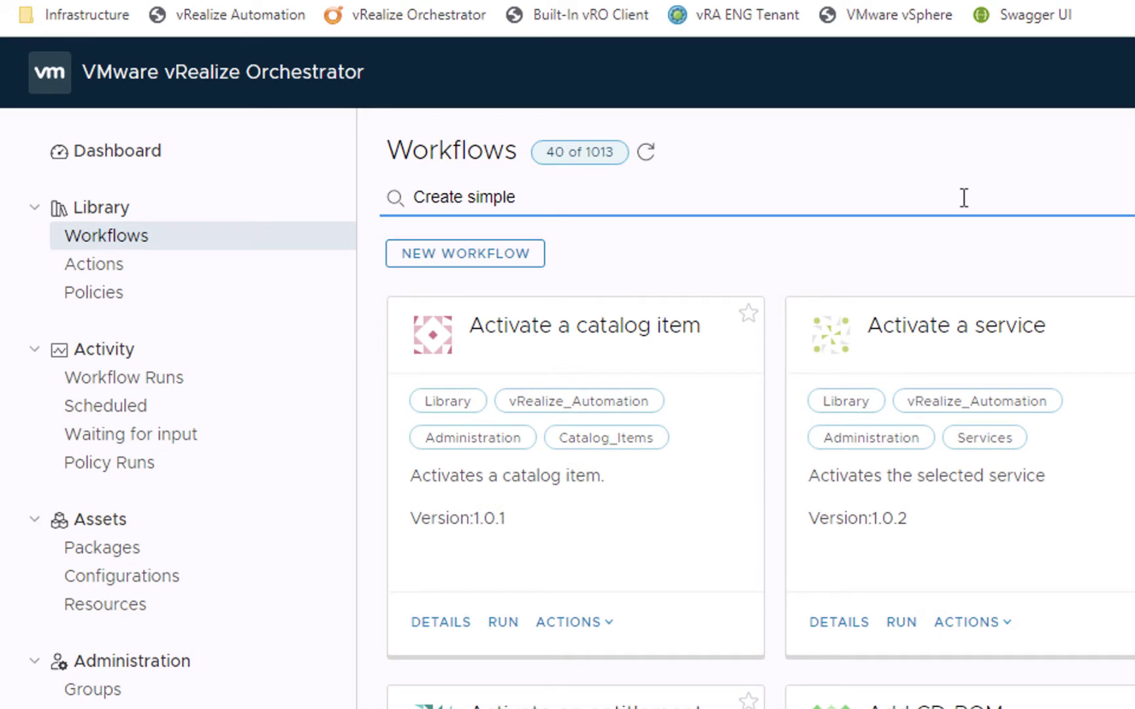
{"action": "type", "text": "virtualm"}
{"action": "key", "text": "BackSpace"}
{"action": "key", "text": "Return"}
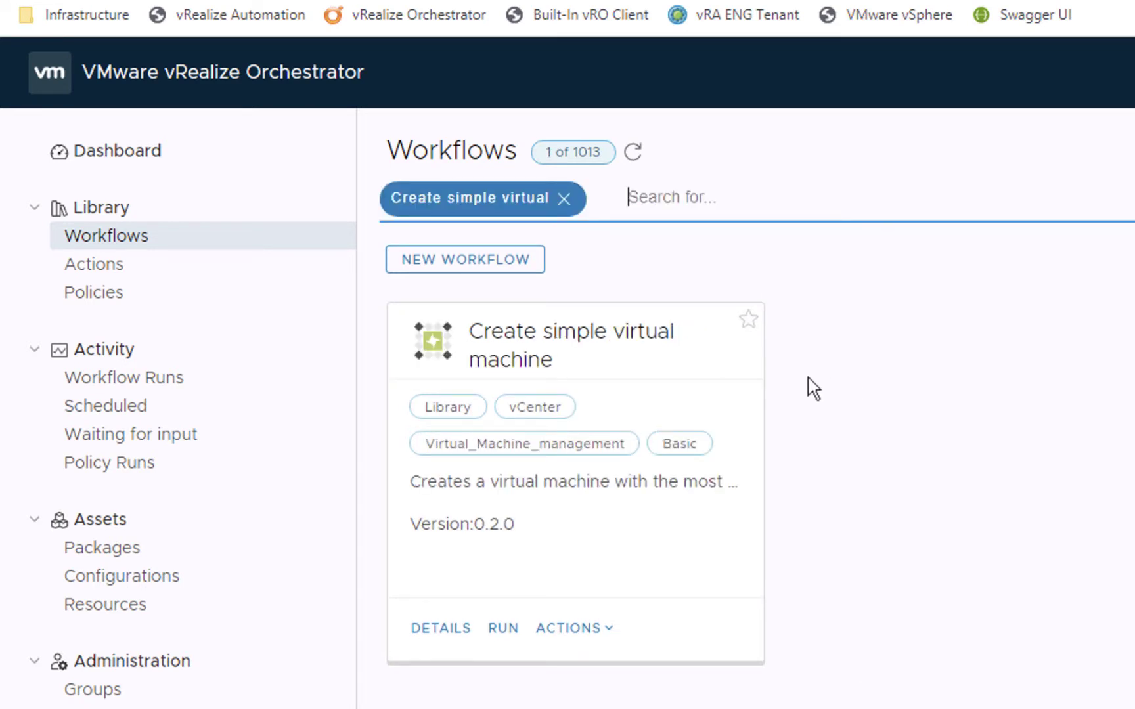
{"action": "key", "text": "alt+Tab"}
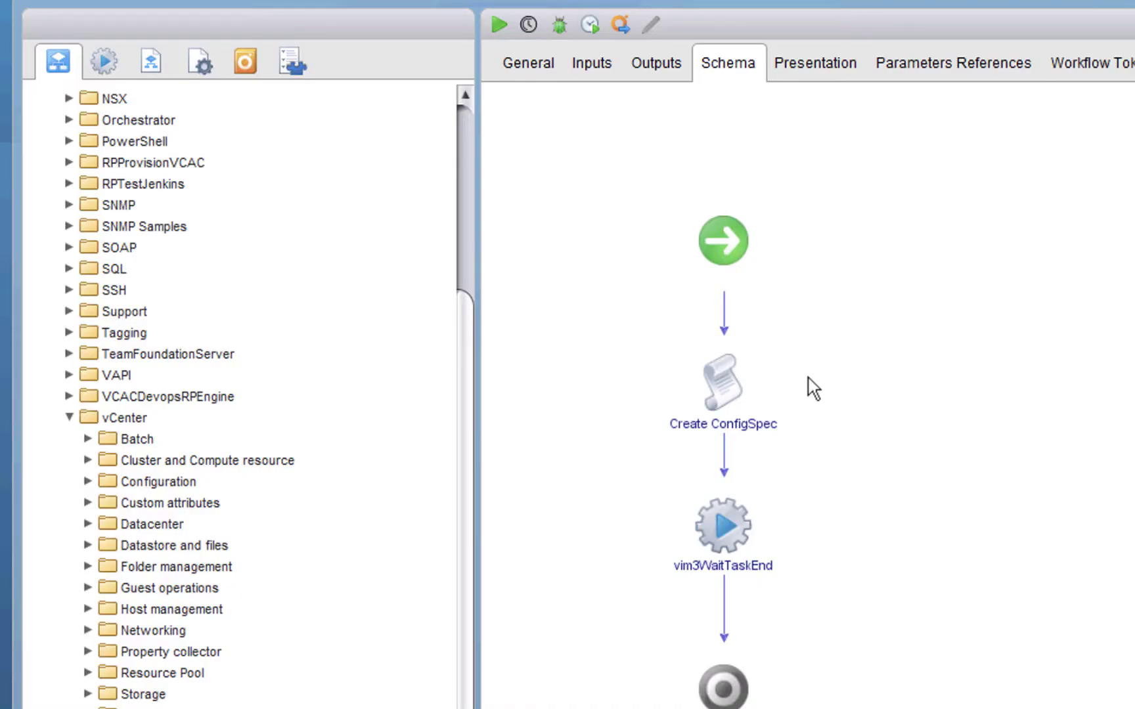
{"action": "key", "text": "alt+Tab"}
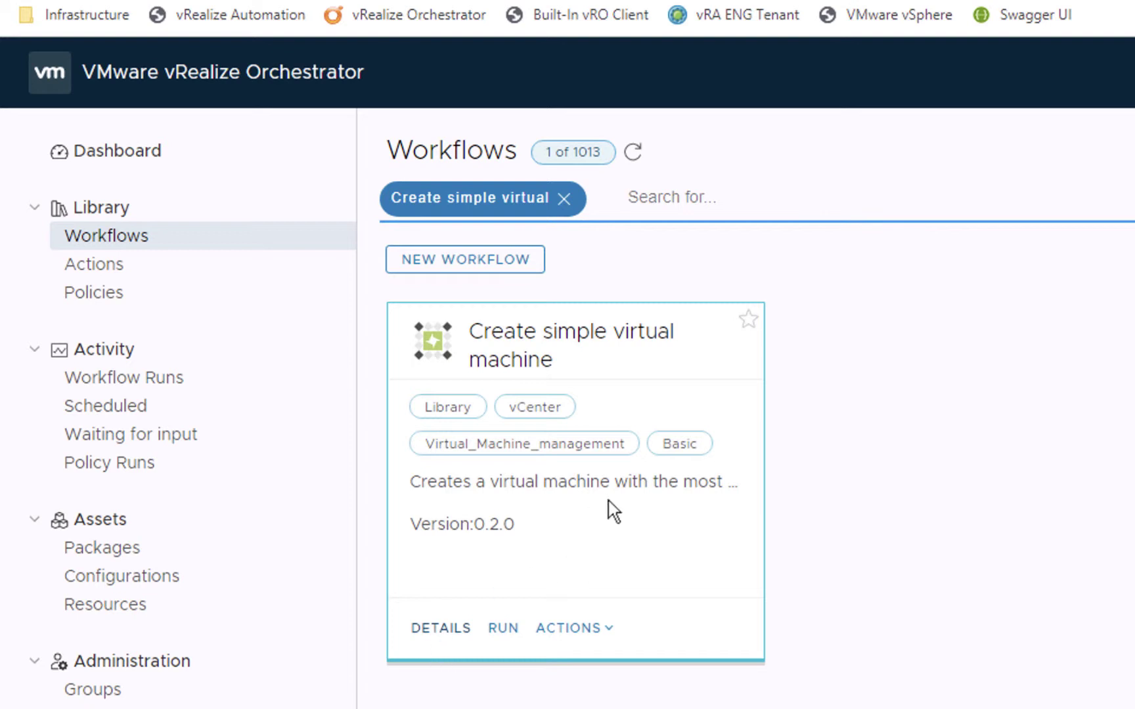
Replace the current workflow search with a filter on the Virtual_Machine_management tag
{"action": "left_click", "coordinate": [565, 199]}
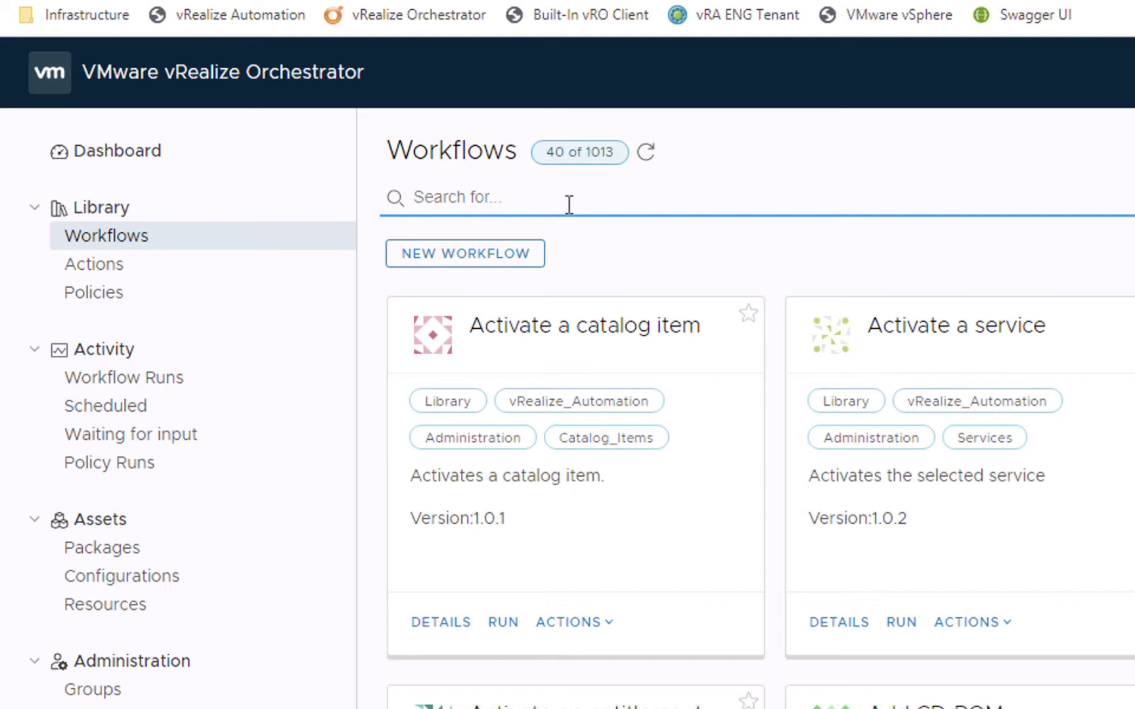
{"action": "type", "text": "Vir"}
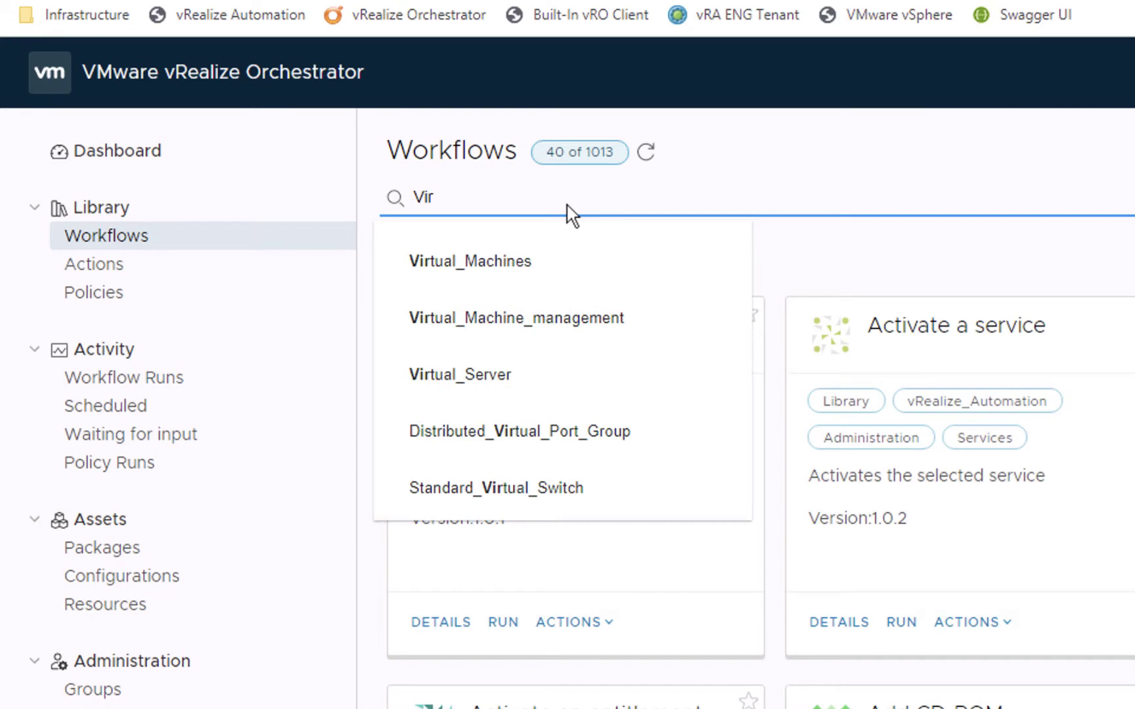
{"action": "type", "text": "tuam"}
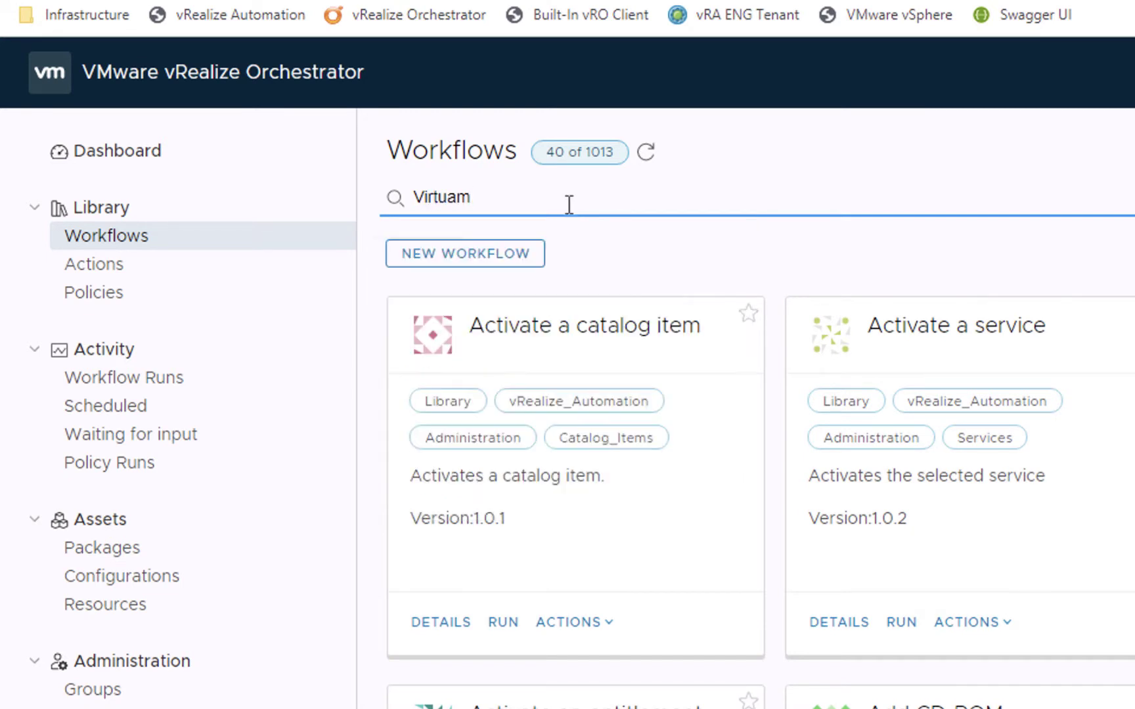
{"action": "key", "text": "BackSpace"}
{"action": "key", "text": "BackSpace"}
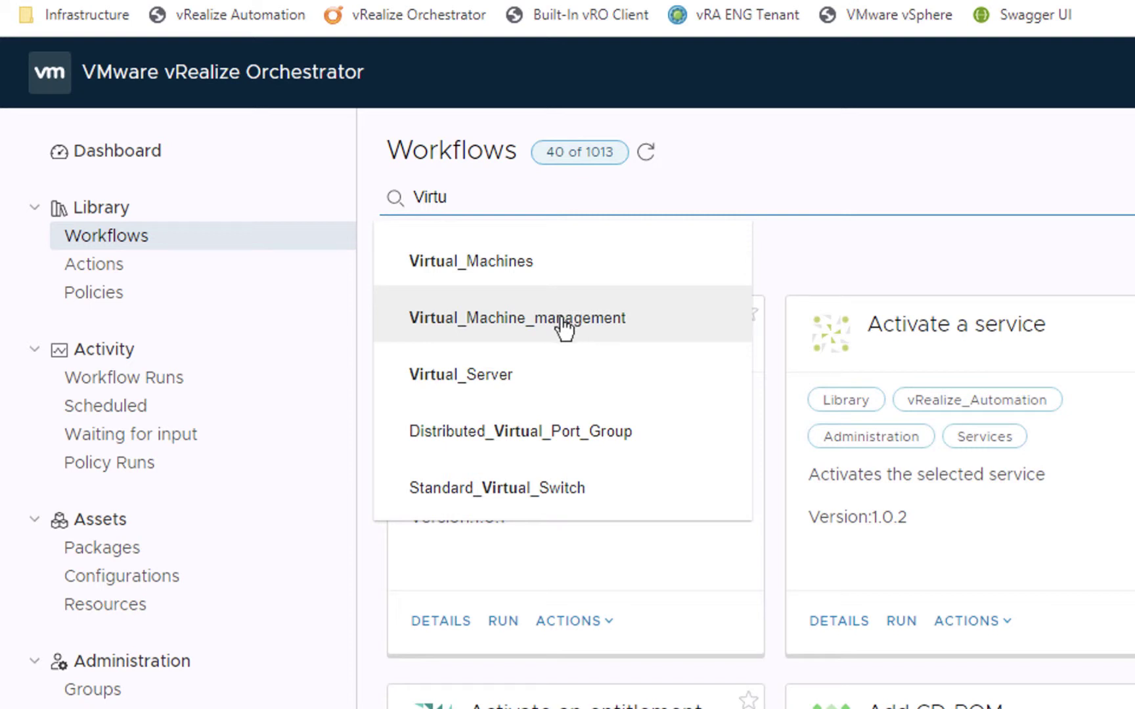
{"action": "left_click", "coordinate": [573, 326]}
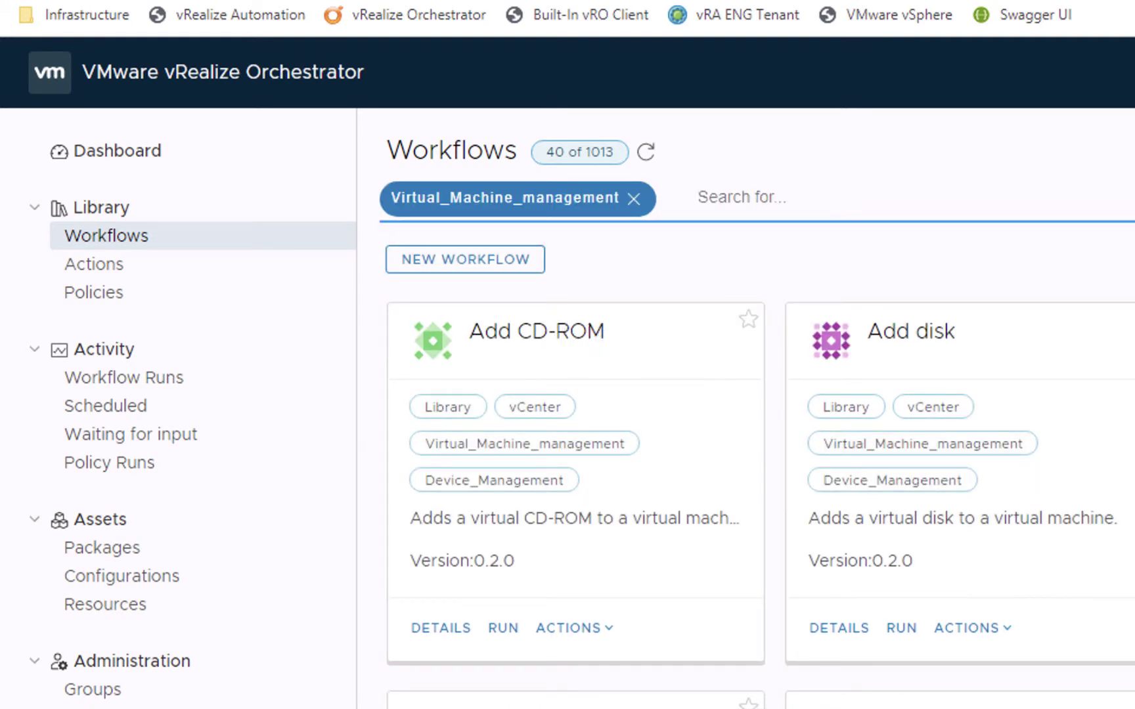
Examine the workflows tagged Virtual_Machine_management, including the clone, snapshot and create virtual machine entries
{"action": "scroll", "coordinate": [757, 408], "scroll_direction": "down", "scroll_amount": 5}
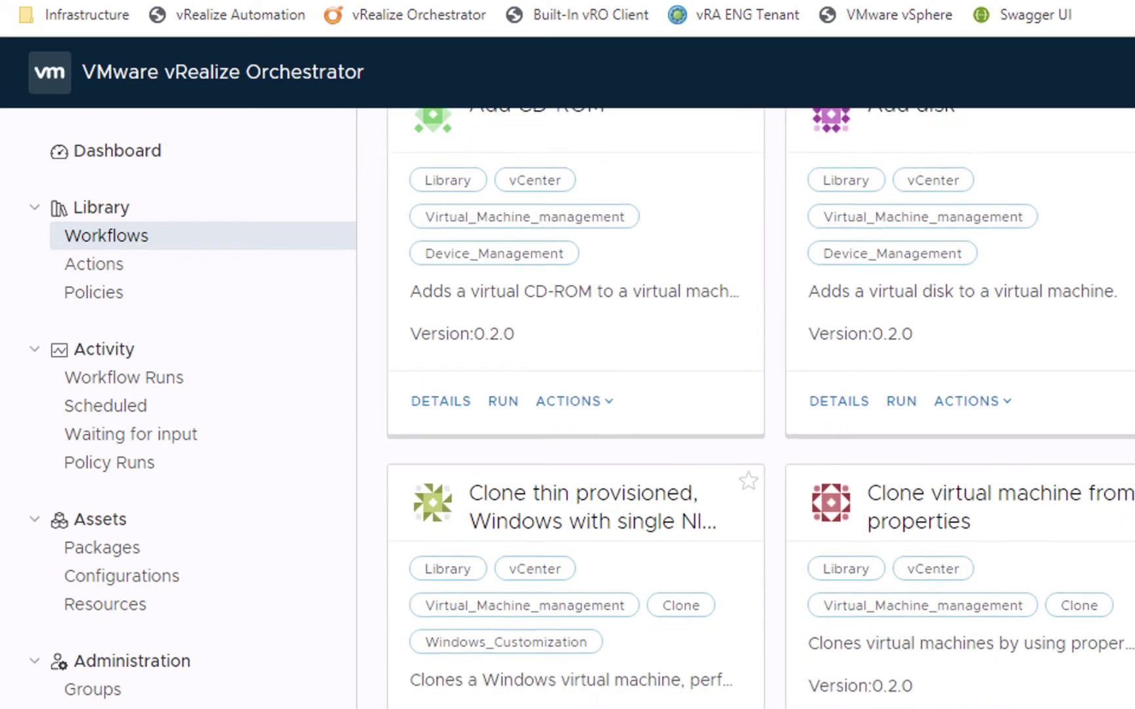
{"action": "scroll", "coordinate": [760, 408], "scroll_direction": "down", "scroll_amount": 7}
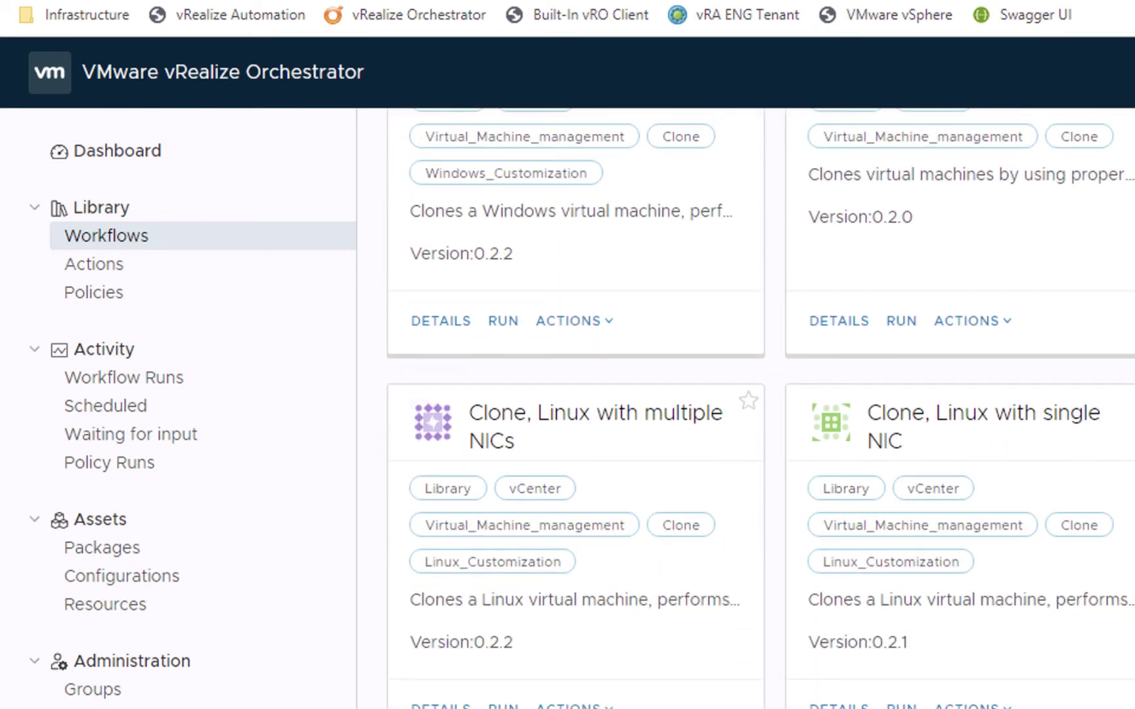
{"action": "scroll", "coordinate": [760, 407], "scroll_direction": "down", "scroll_amount": 5}
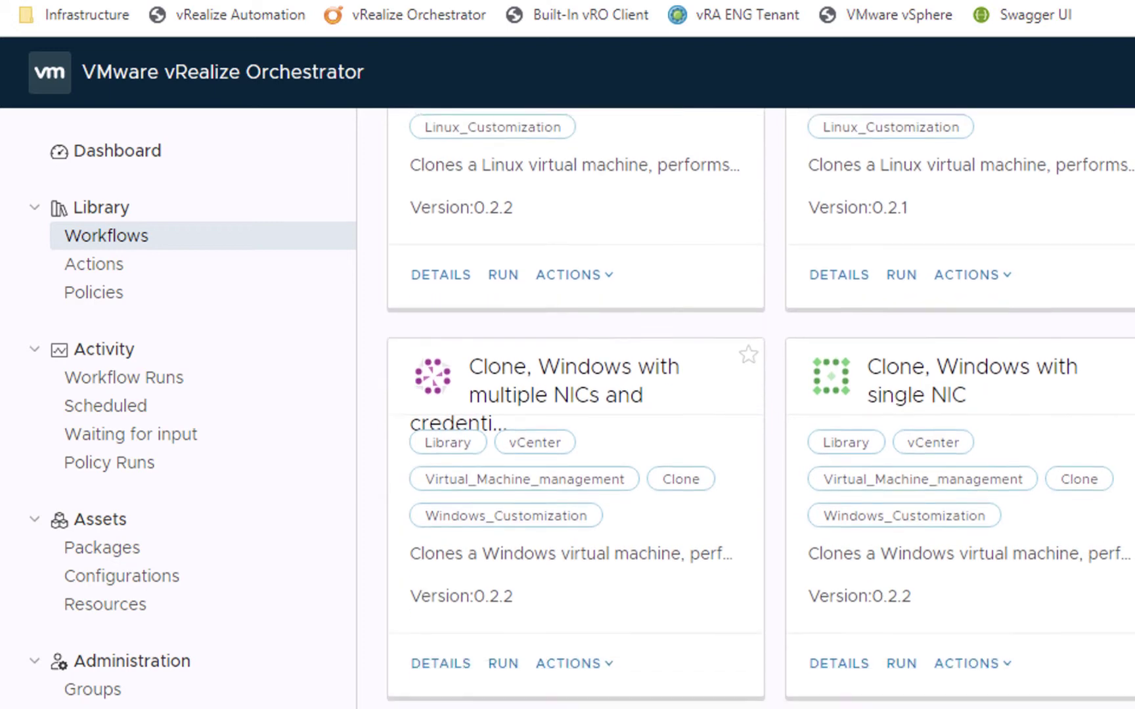
{"action": "scroll", "coordinate": [760, 408], "scroll_direction": "down", "scroll_amount": 4}
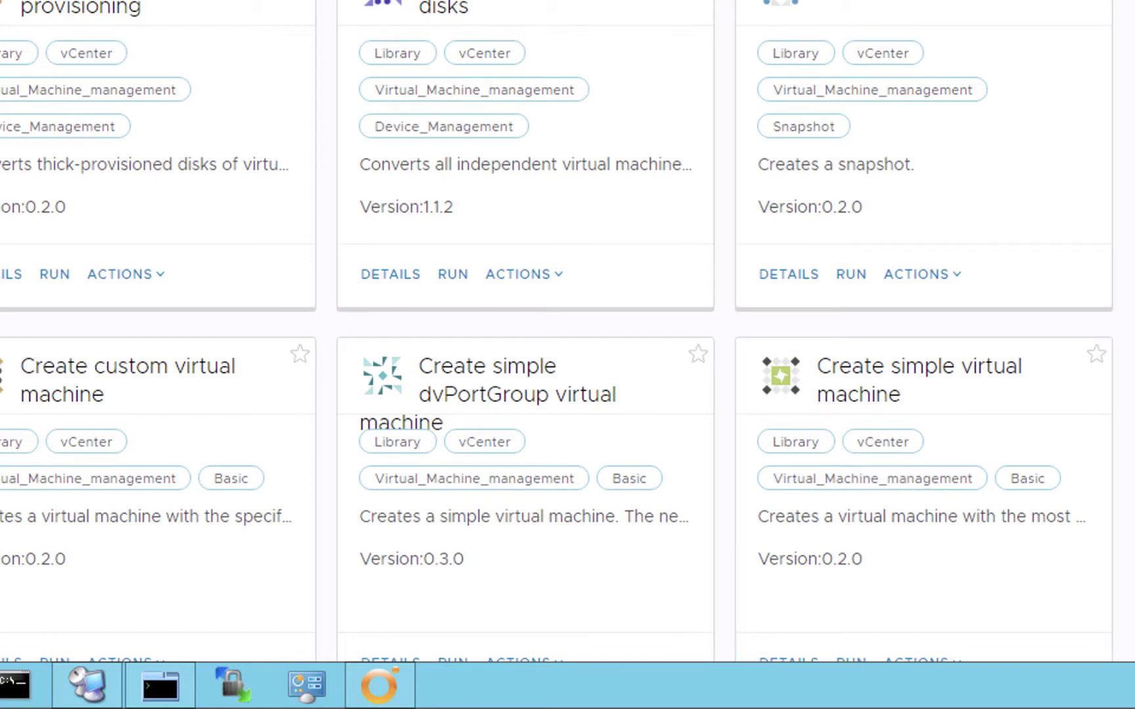
{"action": "scroll", "coordinate": [568, 329], "scroll_direction": "up", "scroll_amount": 2}
{"action": "scroll", "coordinate": [568, 329], "scroll_direction": "down", "scroll_amount": 15}
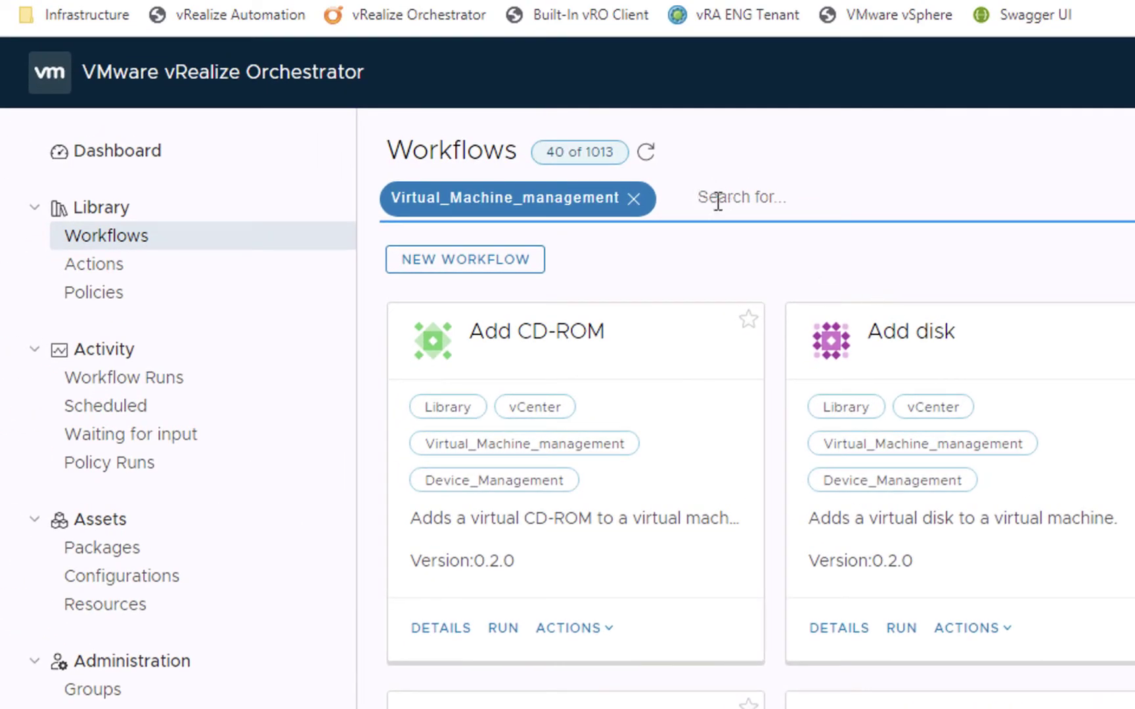
Add the Library tag as a second filter on the workflow list
{"action": "type", "text": "Library"}
{"action": "left_click", "coordinate": [722, 196]}
{"action": "type", "text": "r"}
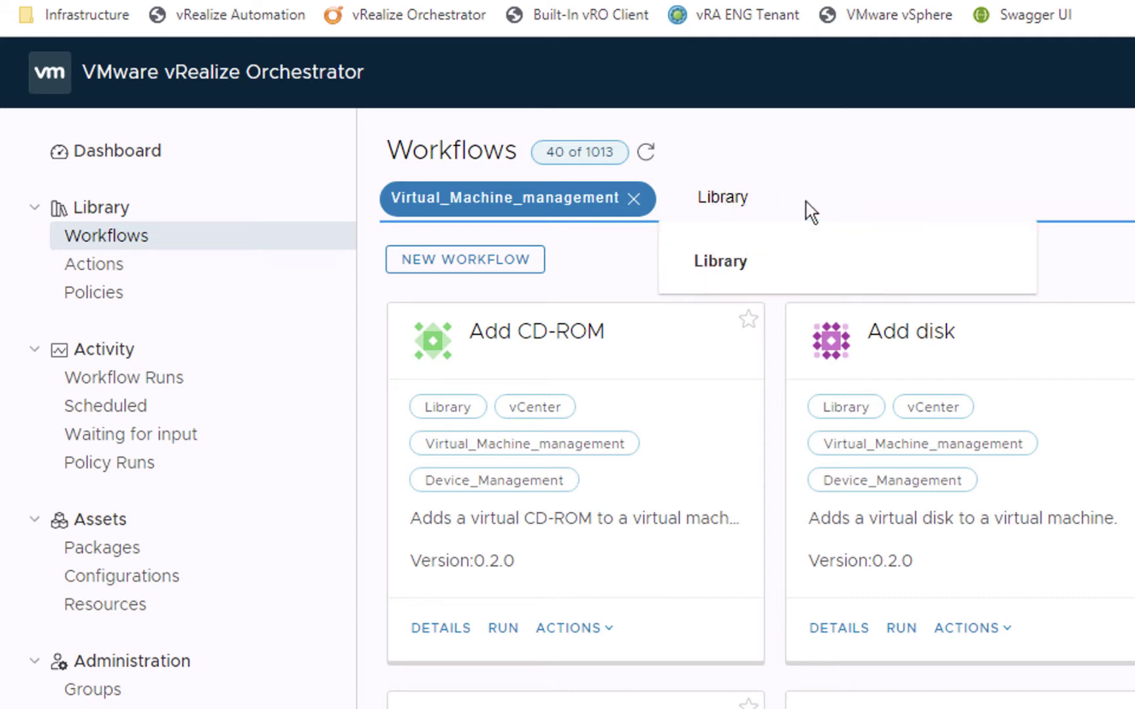
{"action": "left_click", "coordinate": [752, 264]}
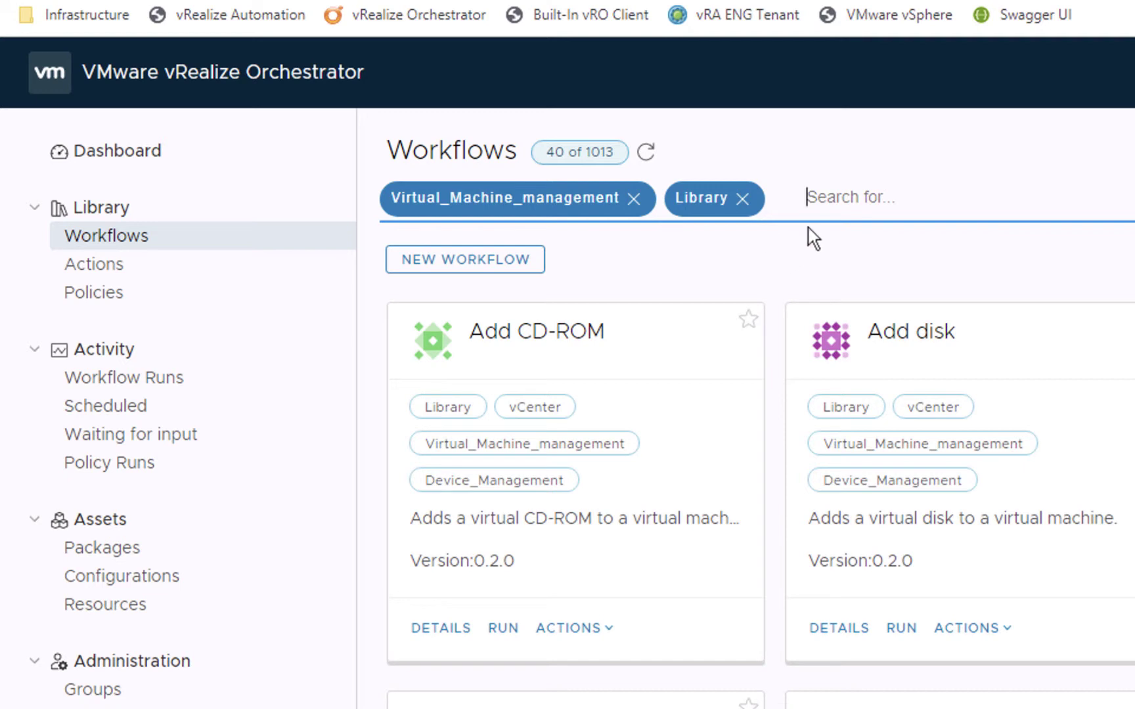
Narrow the tag-filtered workflow list further with the search text "create simple vir"
{"action": "type", "text": "create simpl"}
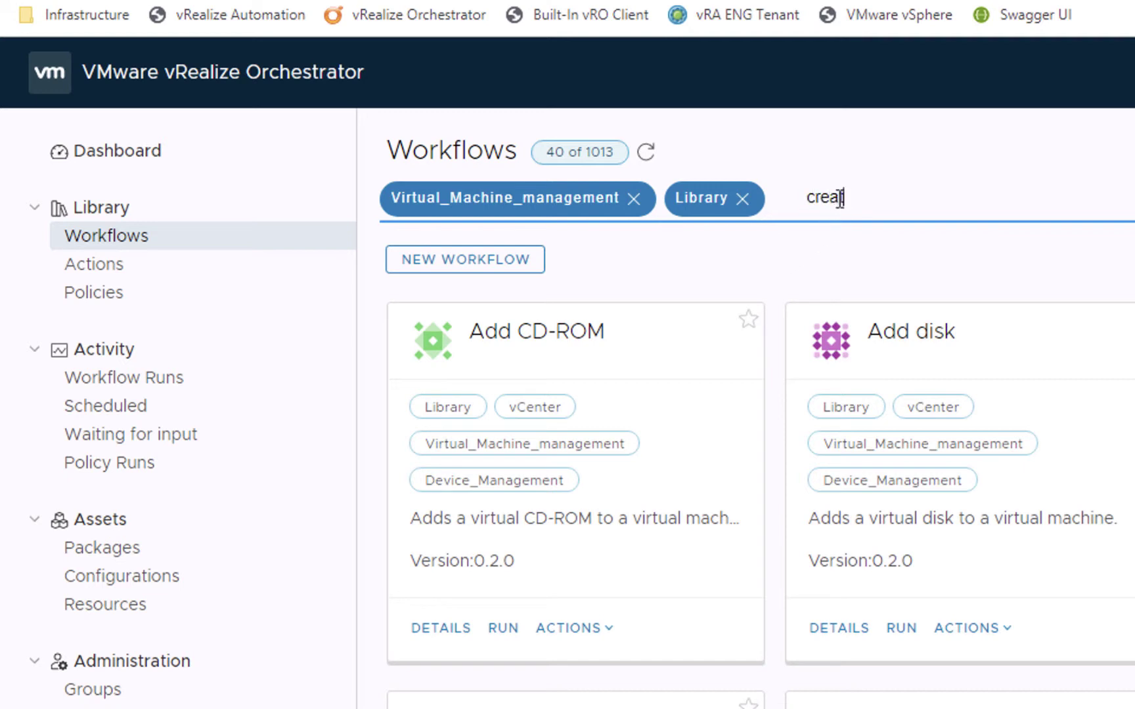
{"action": "type", "text": "e vir"}
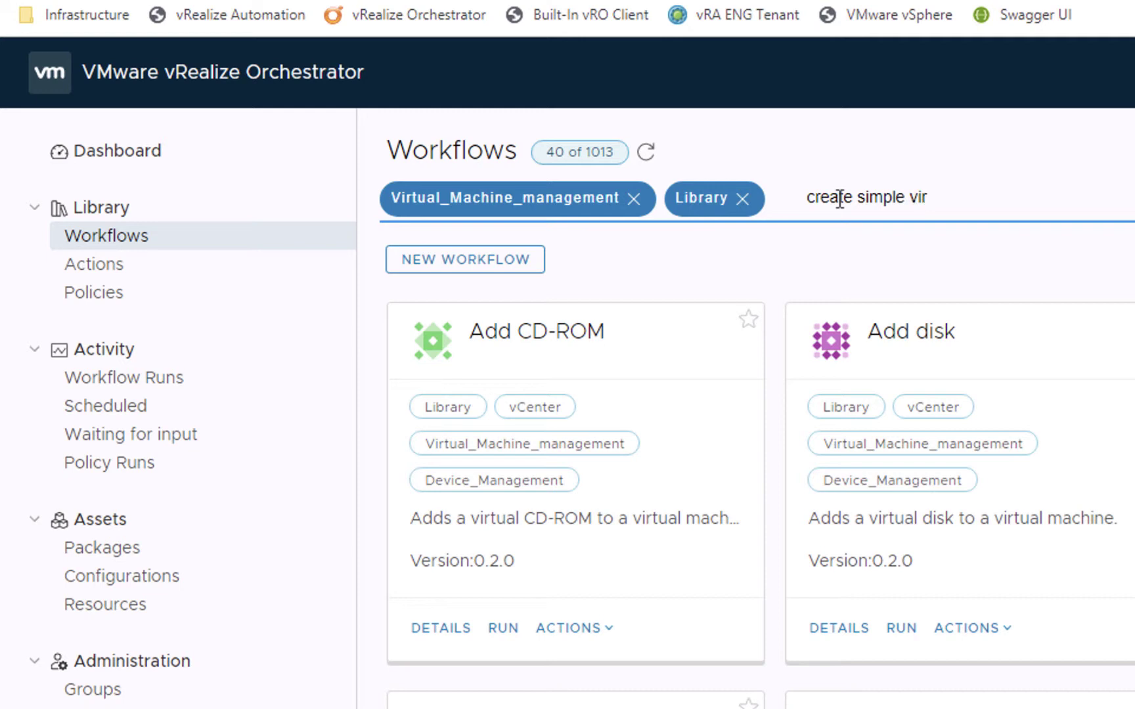
{"action": "key", "text": "Return"}
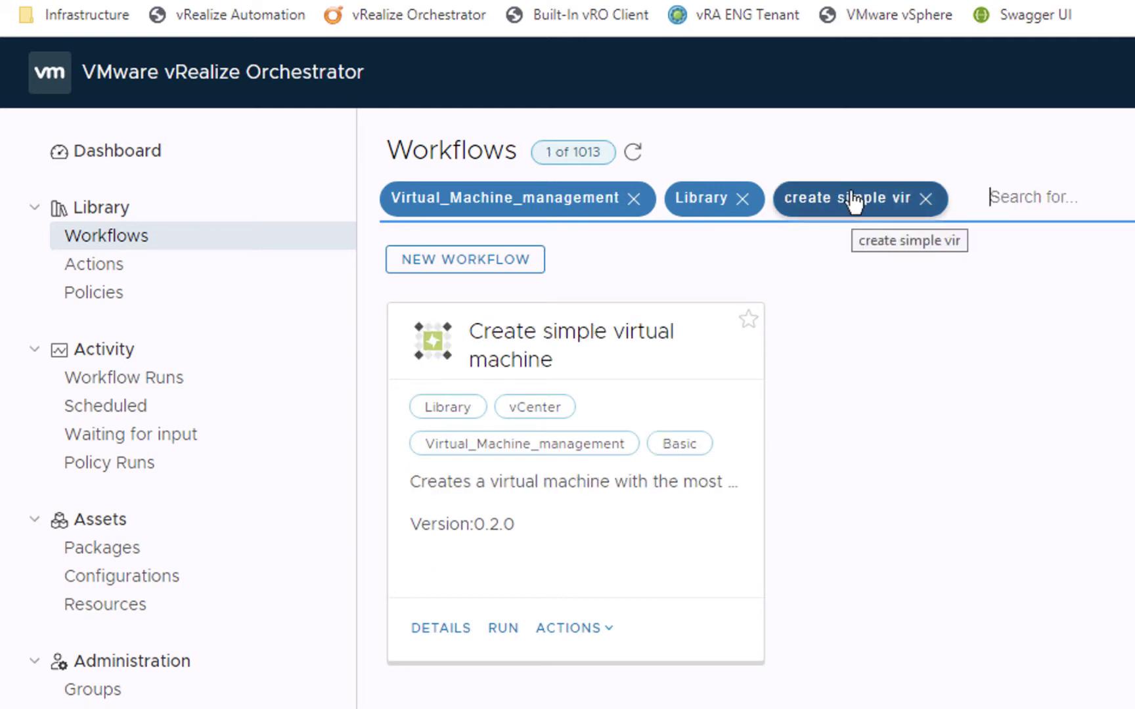